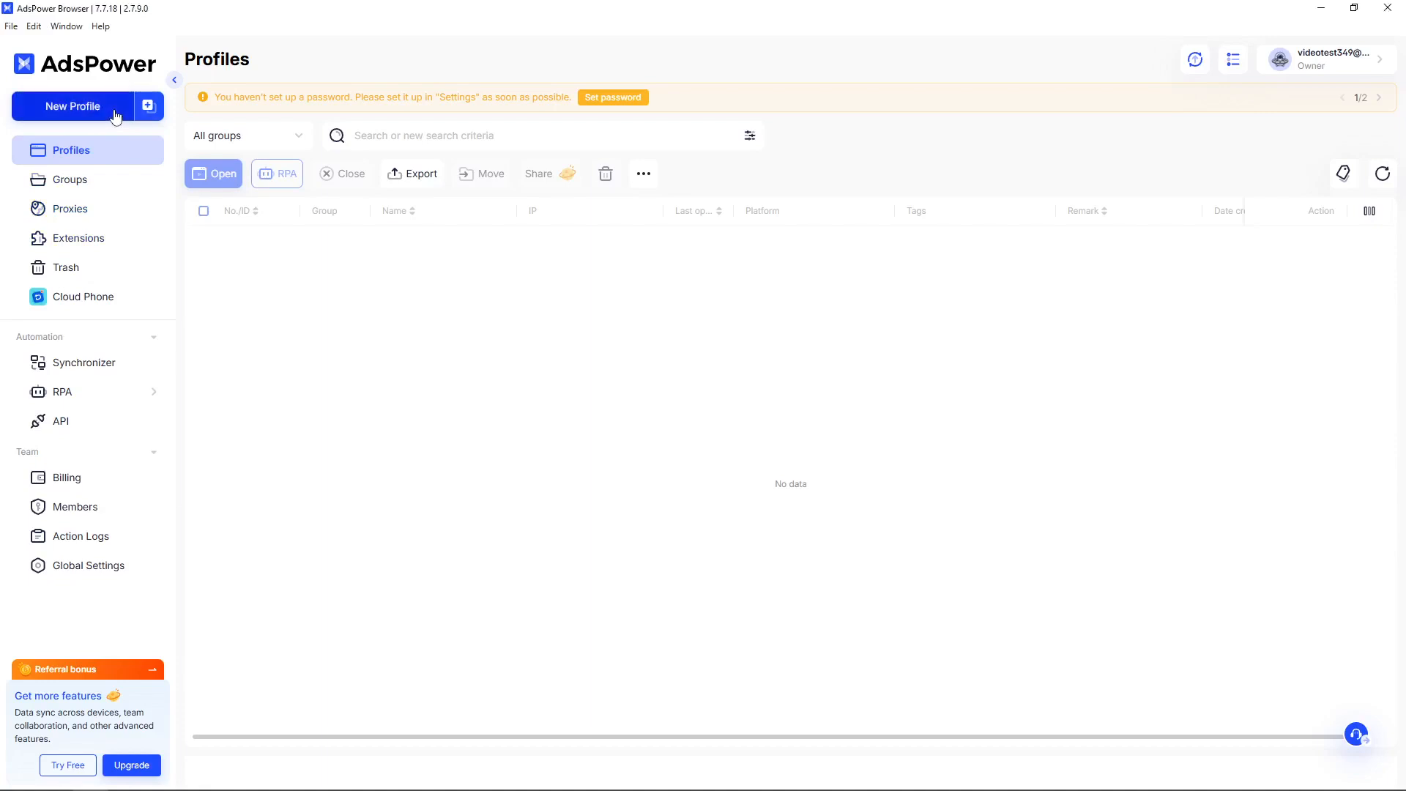
Start a new browser profile named 'test' and scroll down to the Proxy section.
left_click(115, 117)
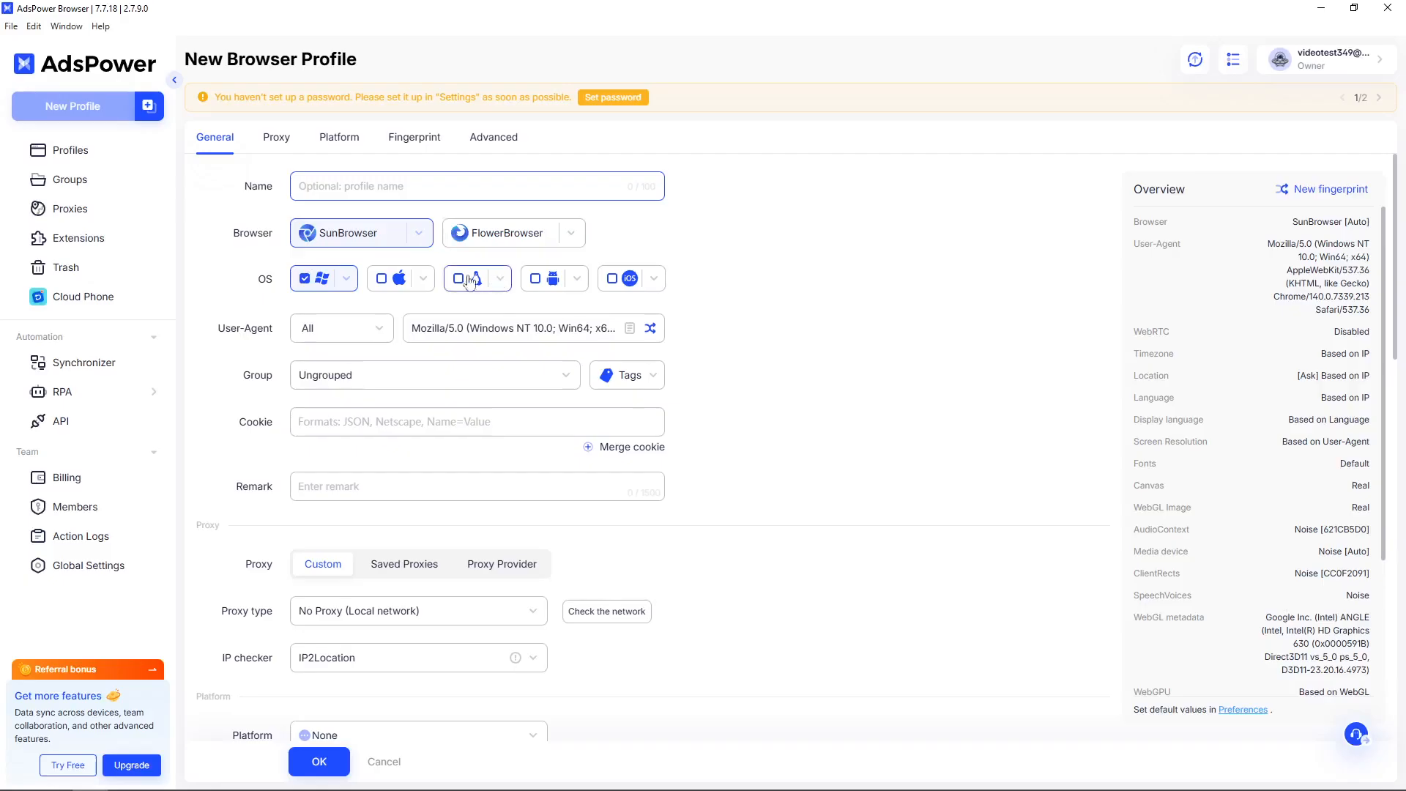
type("test")
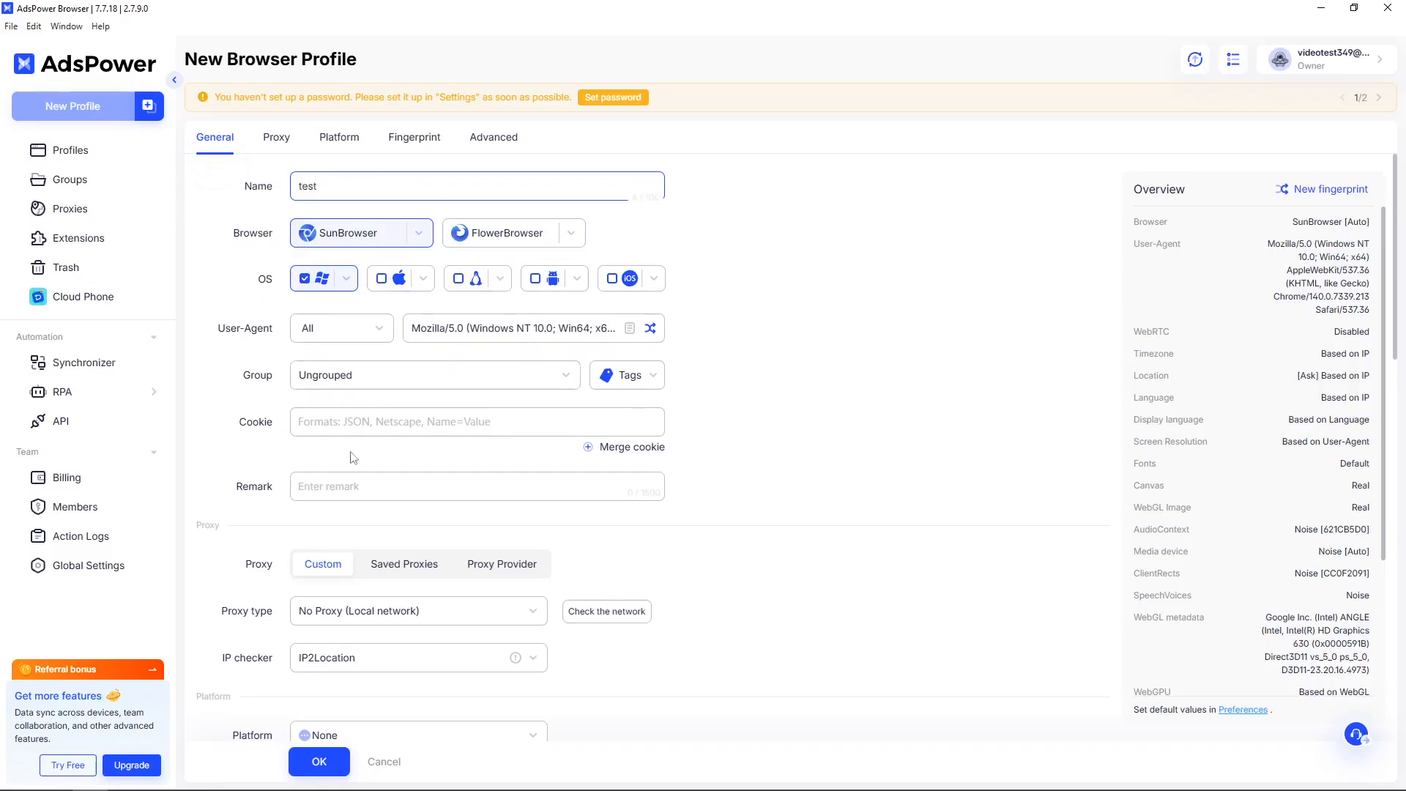
scroll(414, 468, "down", 1)
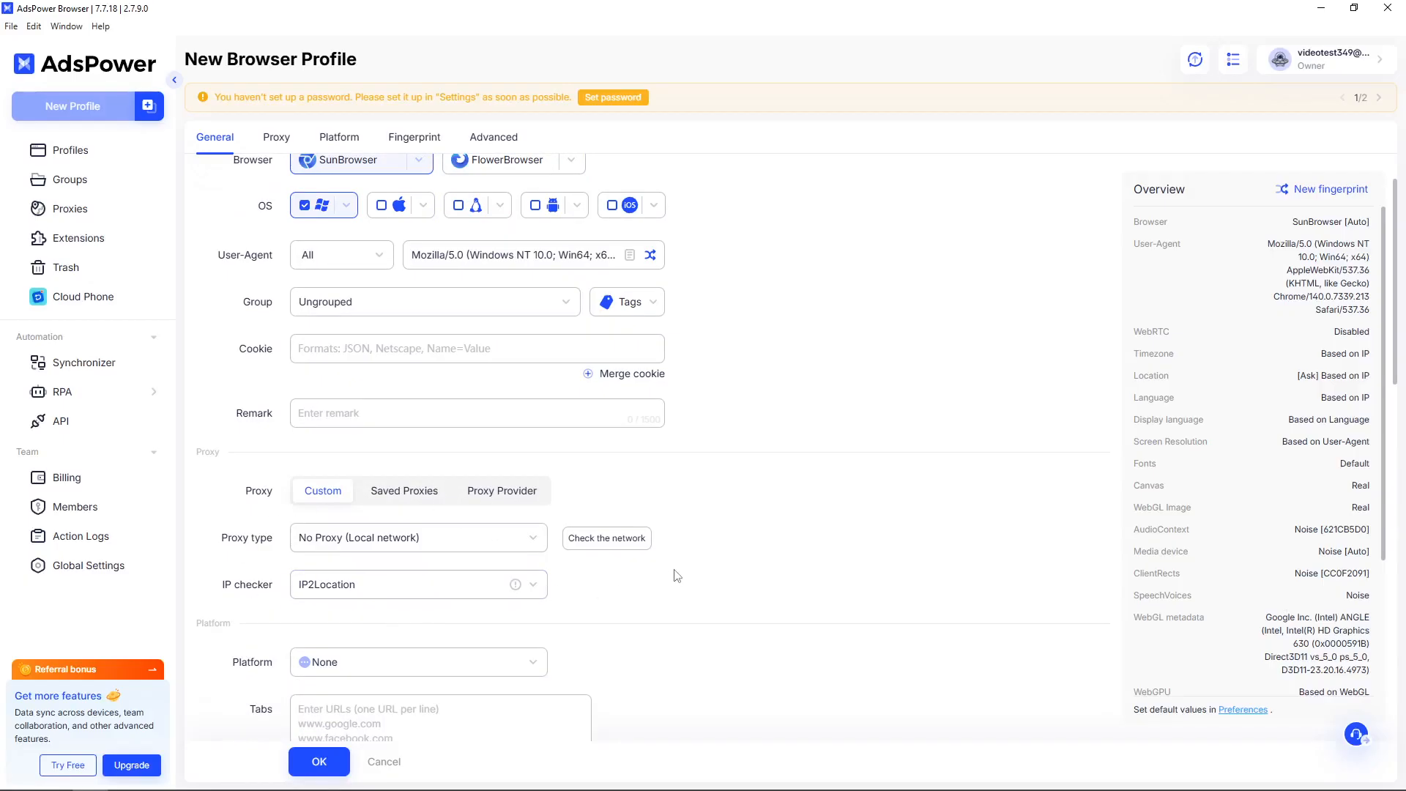
scroll(670, 575, "down", 1)
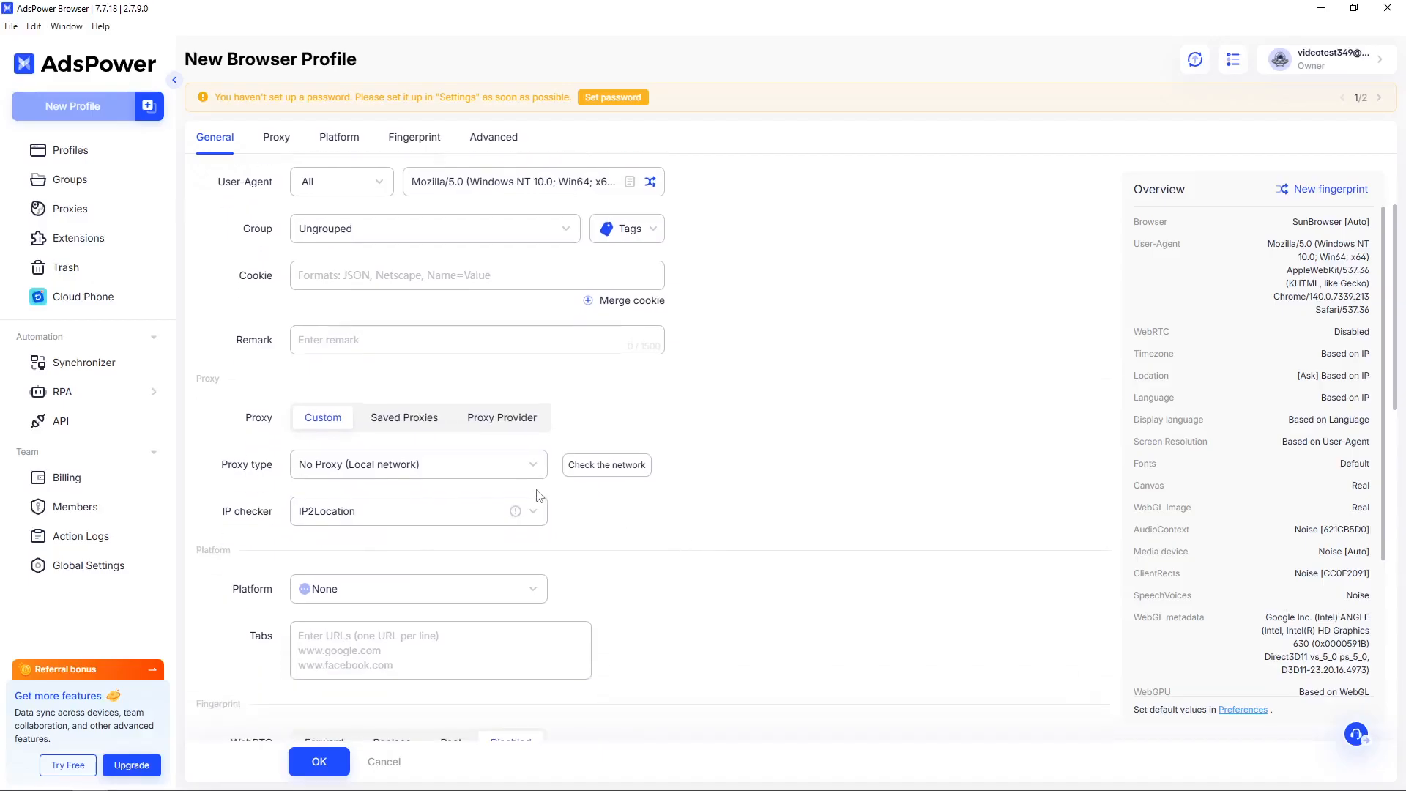
Choose HTTPS as the profile's custom proxy type.
left_click(514, 474)
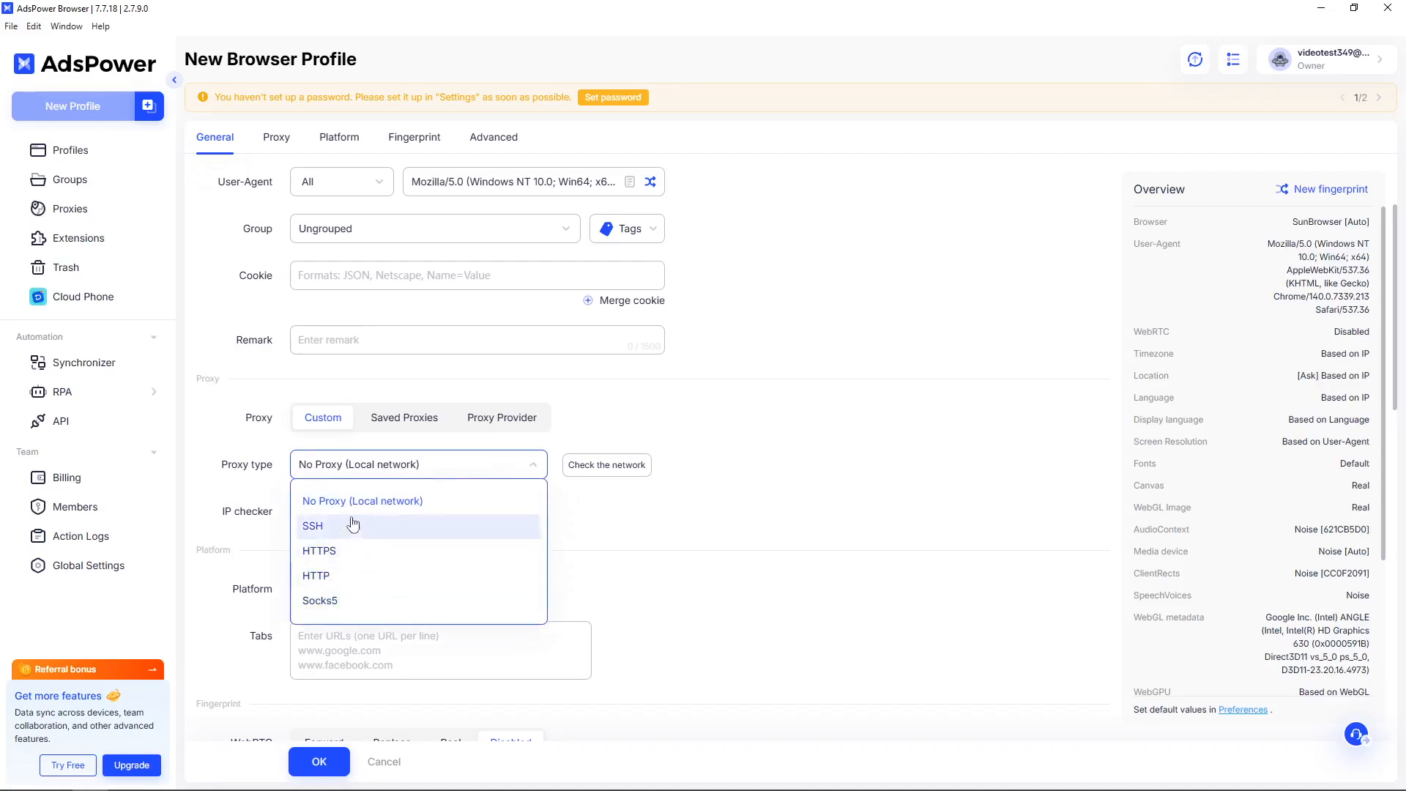
left_click(332, 560)
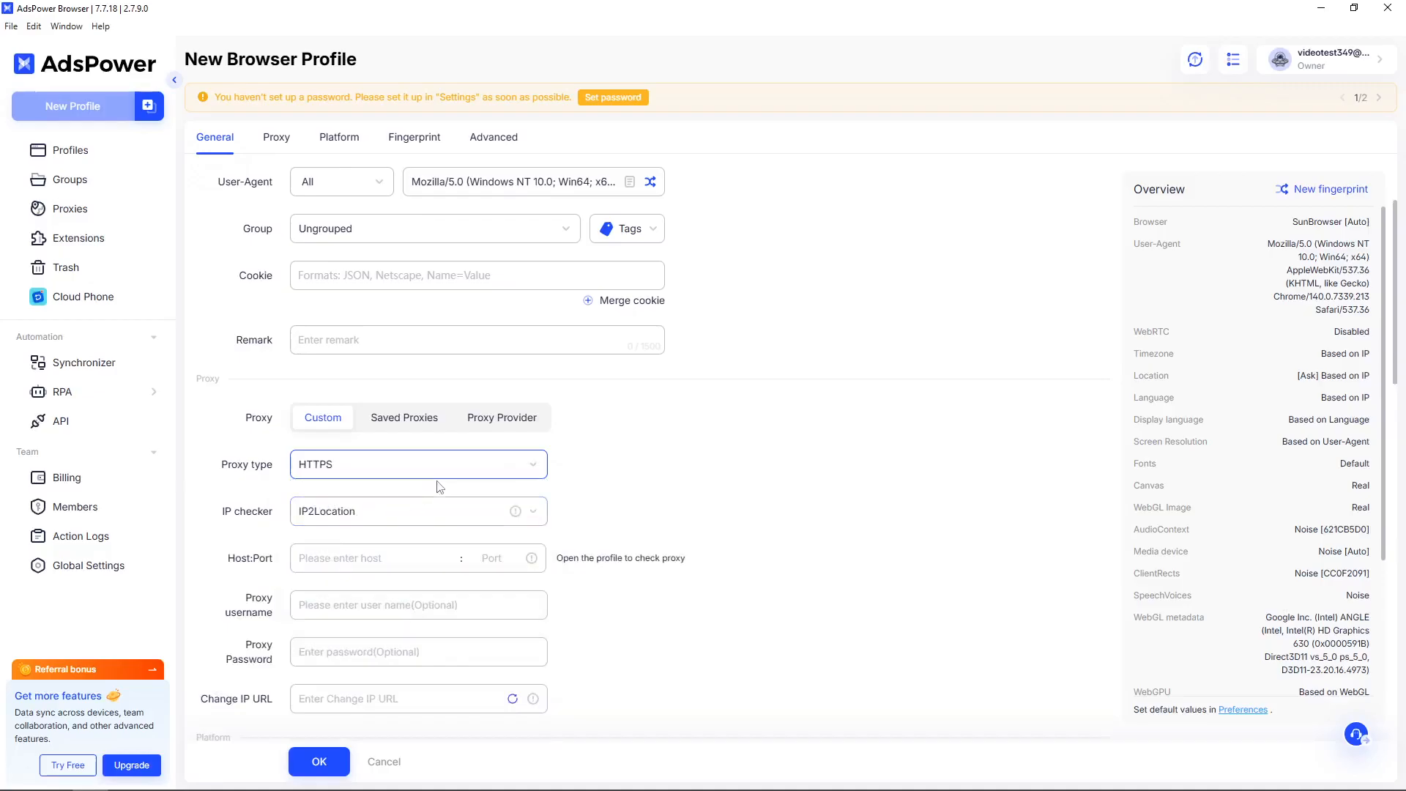
scroll(432, 482, "down", 1)
scroll(402, 461, "down", 1)
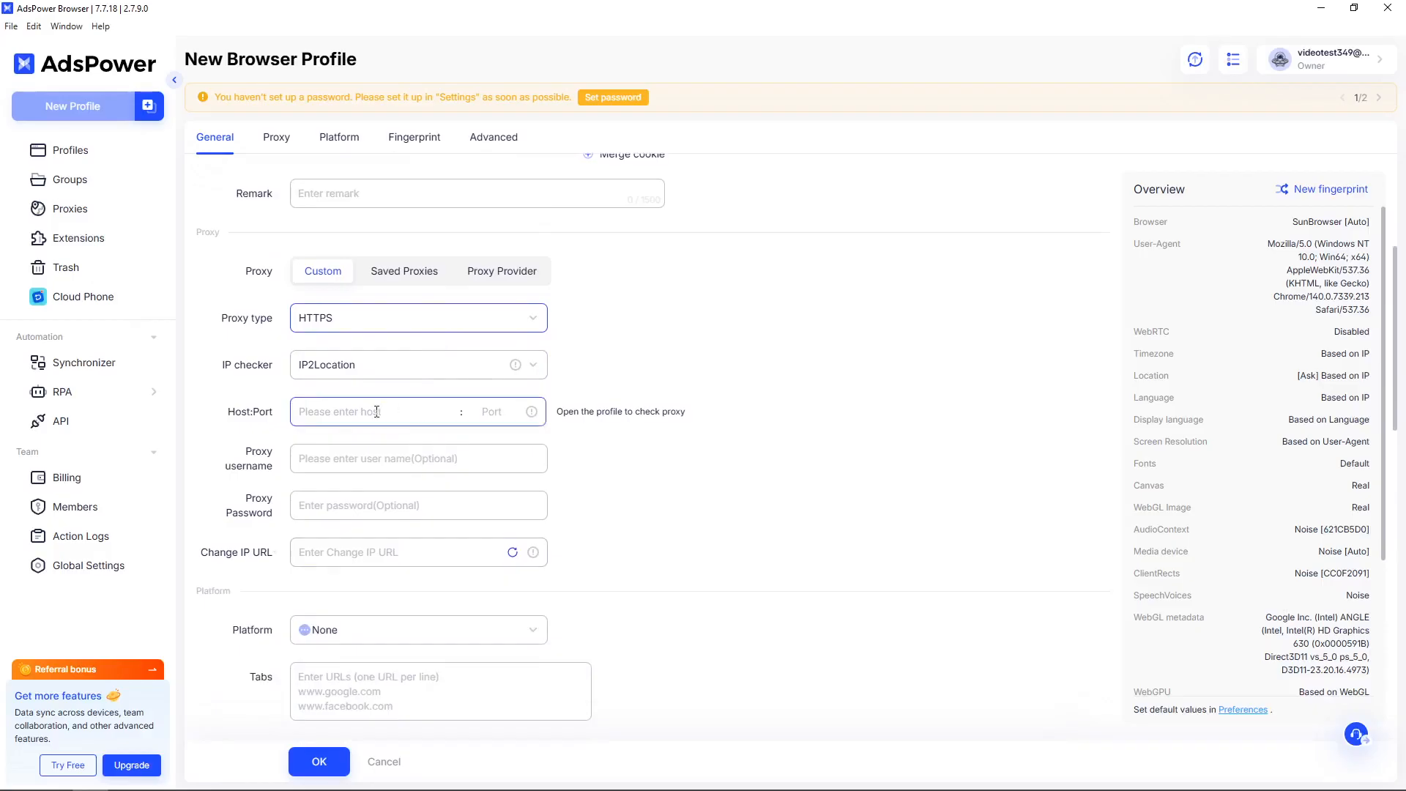
type("test")
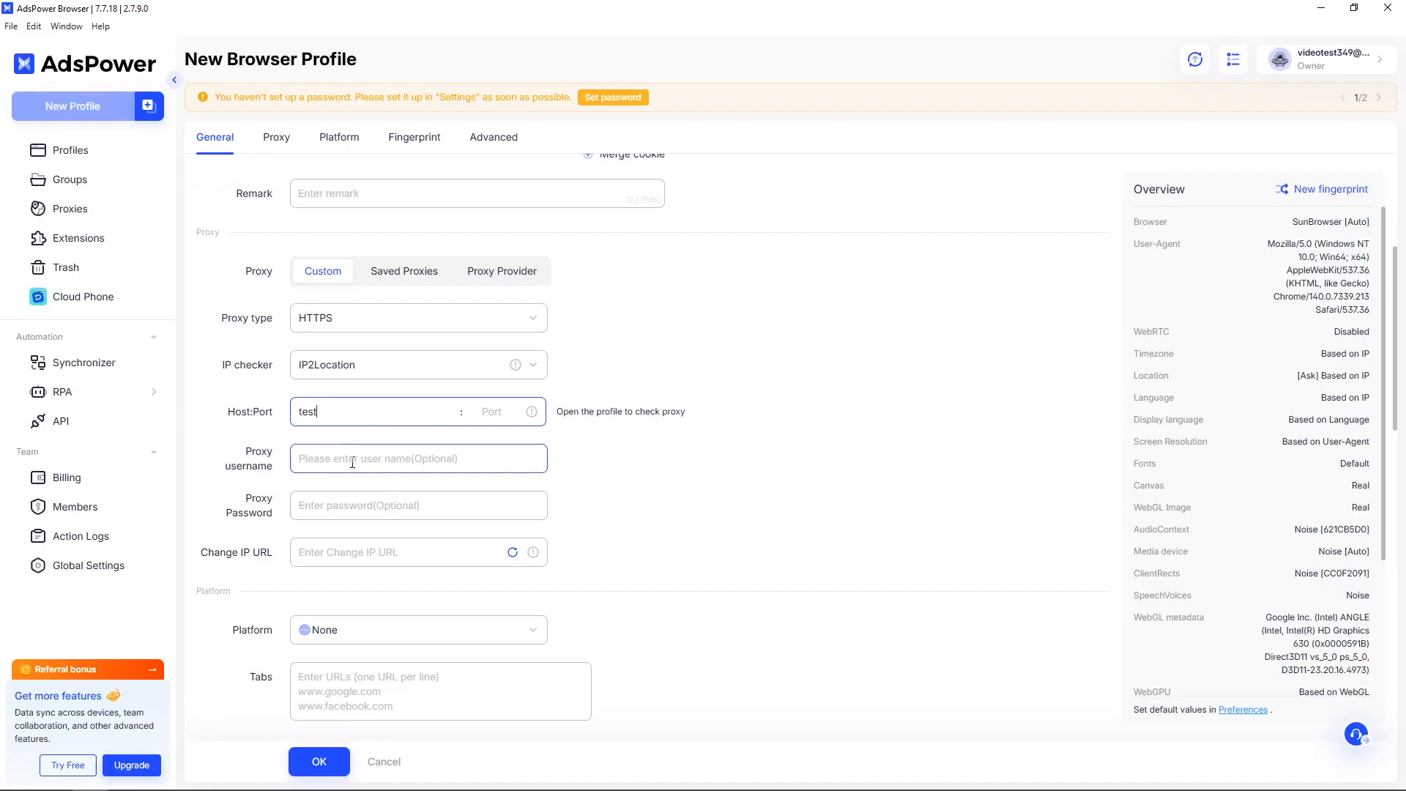
left_click(495, 412)
type("tes")
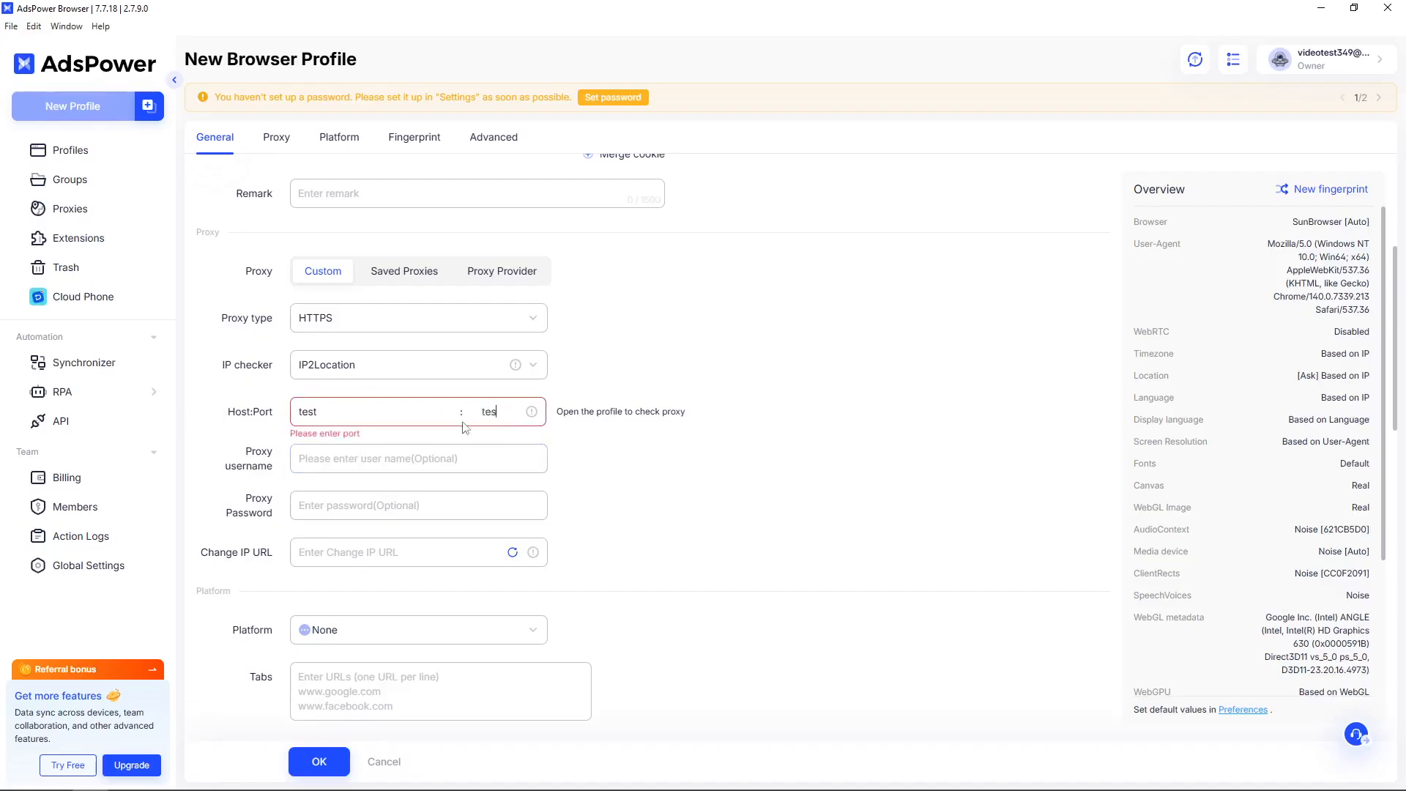
type("t")
left_click(382, 459)
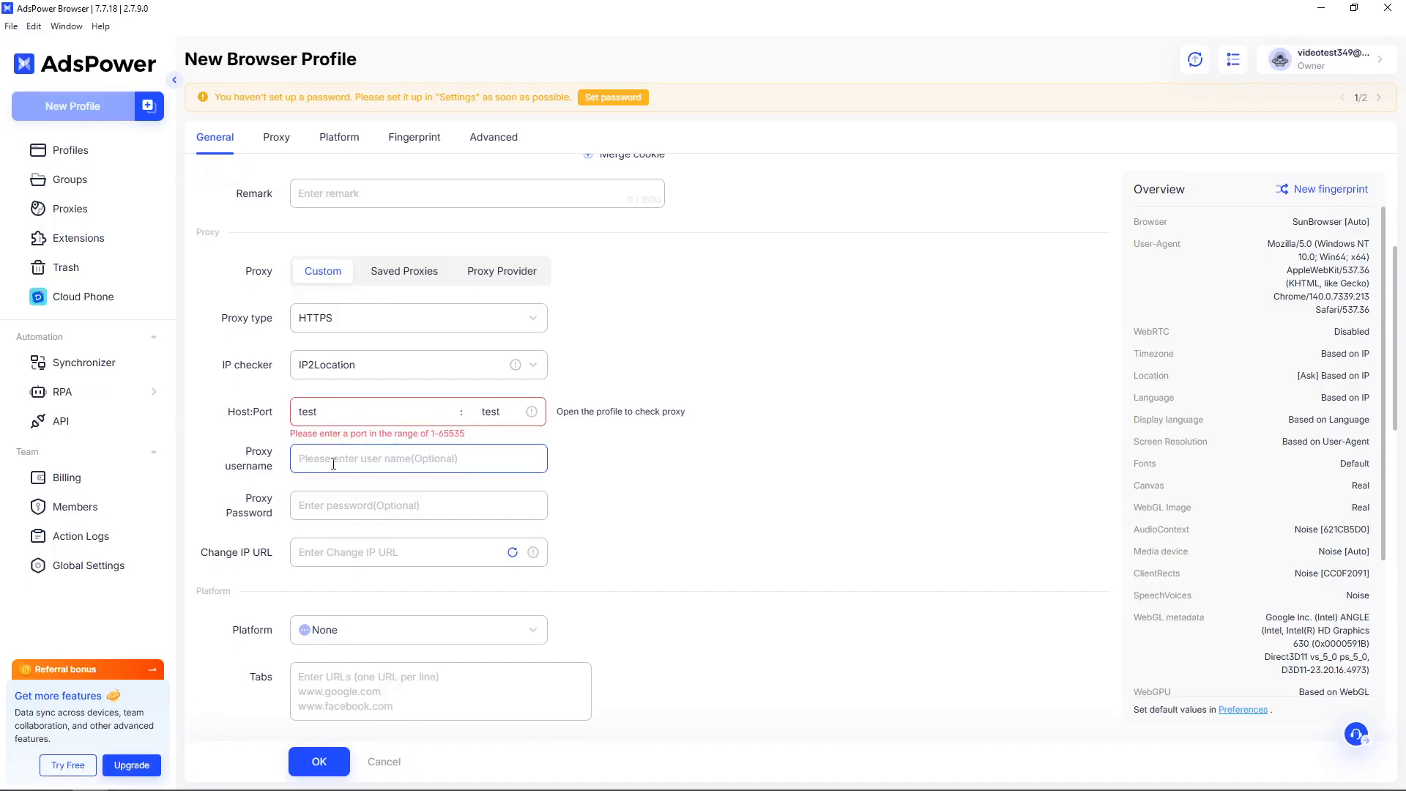
type("test")
left_click(320, 517)
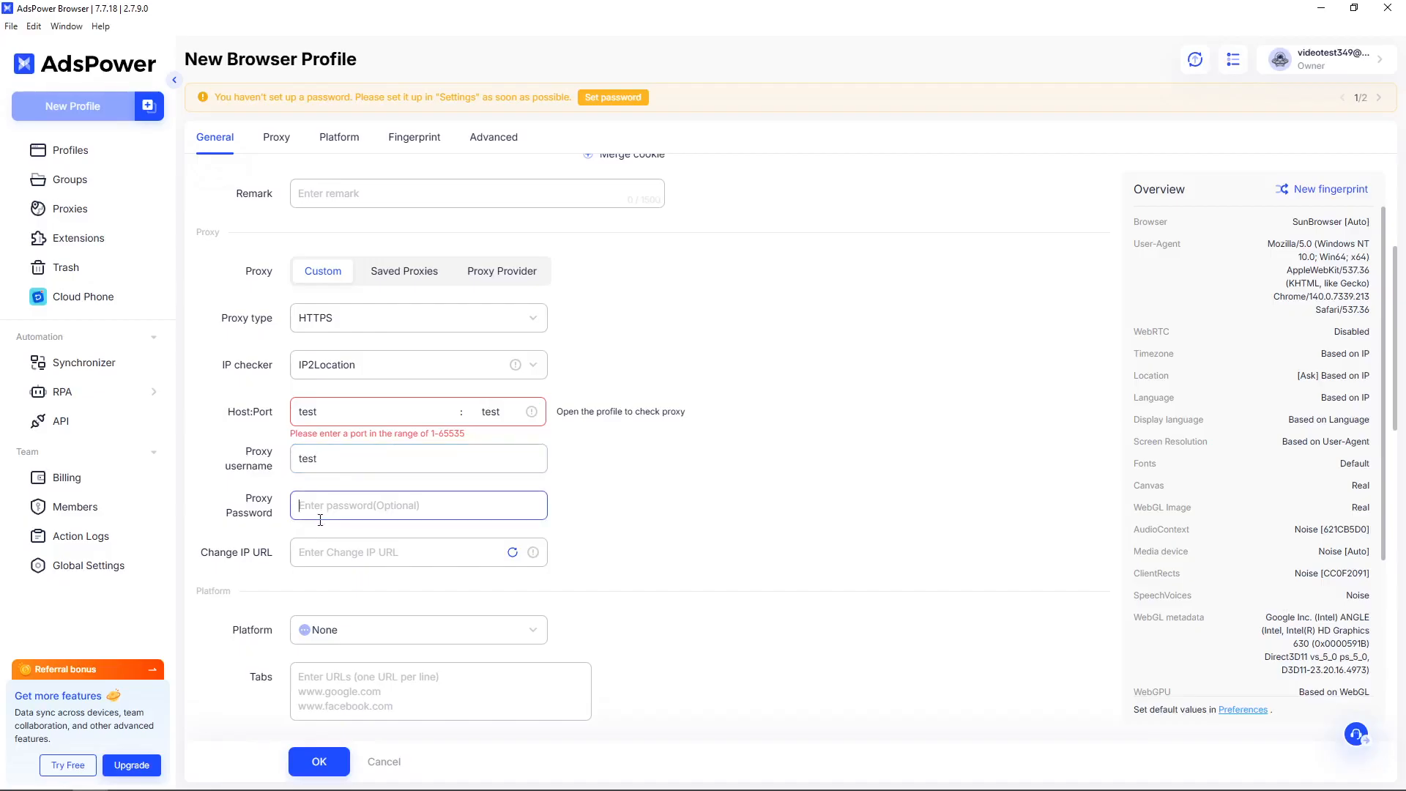
type("test")
scroll(597, 486, "down", 2)
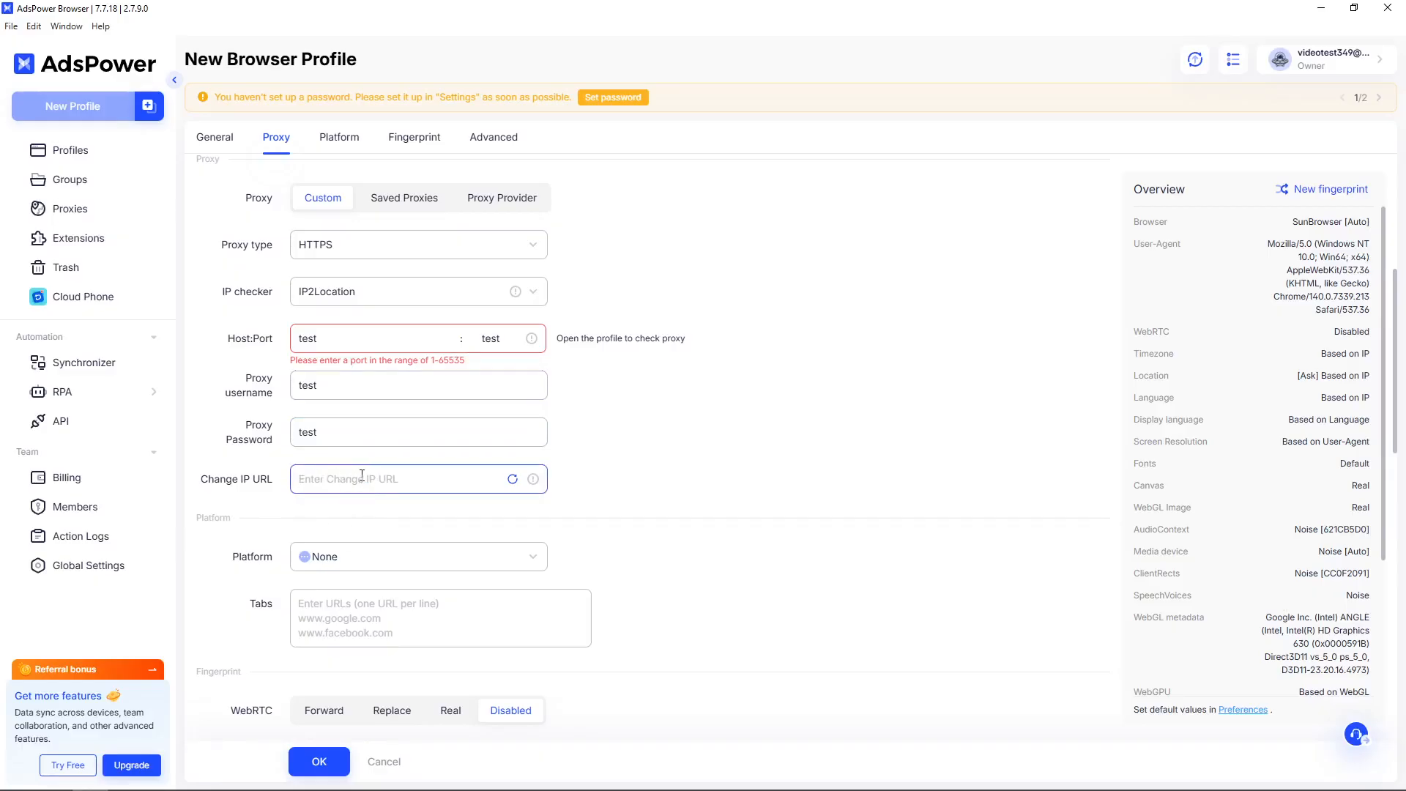
Enter 'test' in the proxy's Change IP URL field.
type("test")
scroll(725, 518, "up", 1)
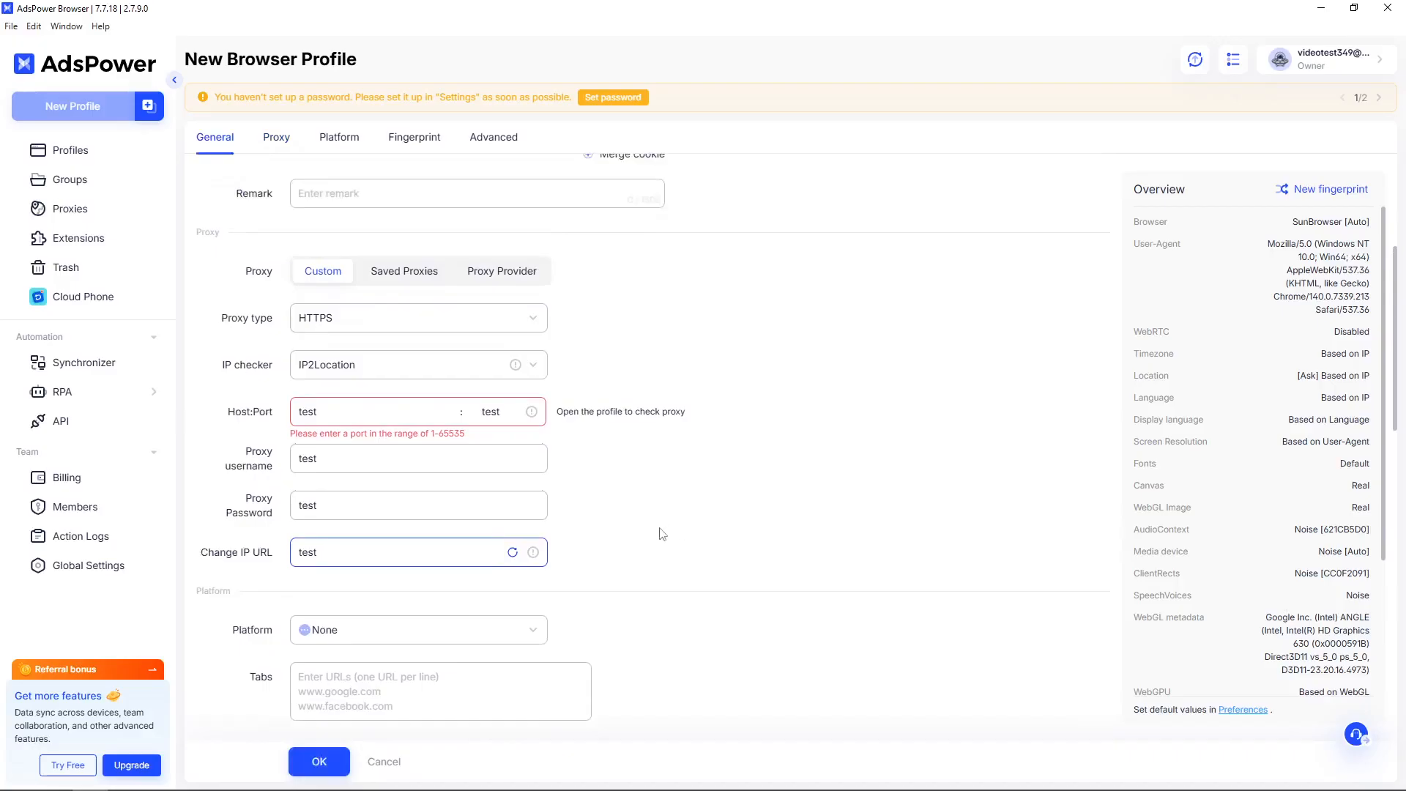
scroll(666, 579, "down", 1)
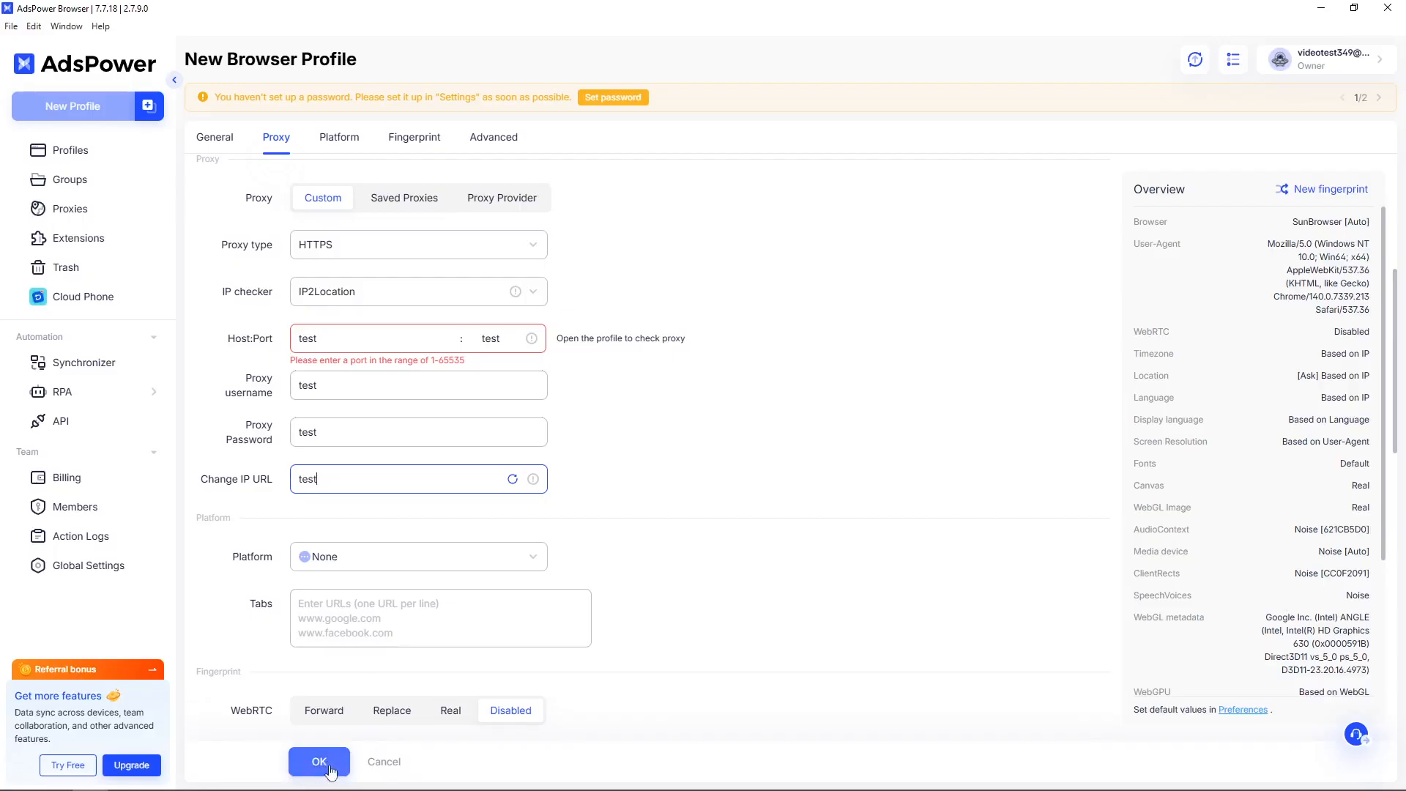
Attempt to save the profile, then delete the invalid 'test' port value.
scroll(380, 548, "up", 5)
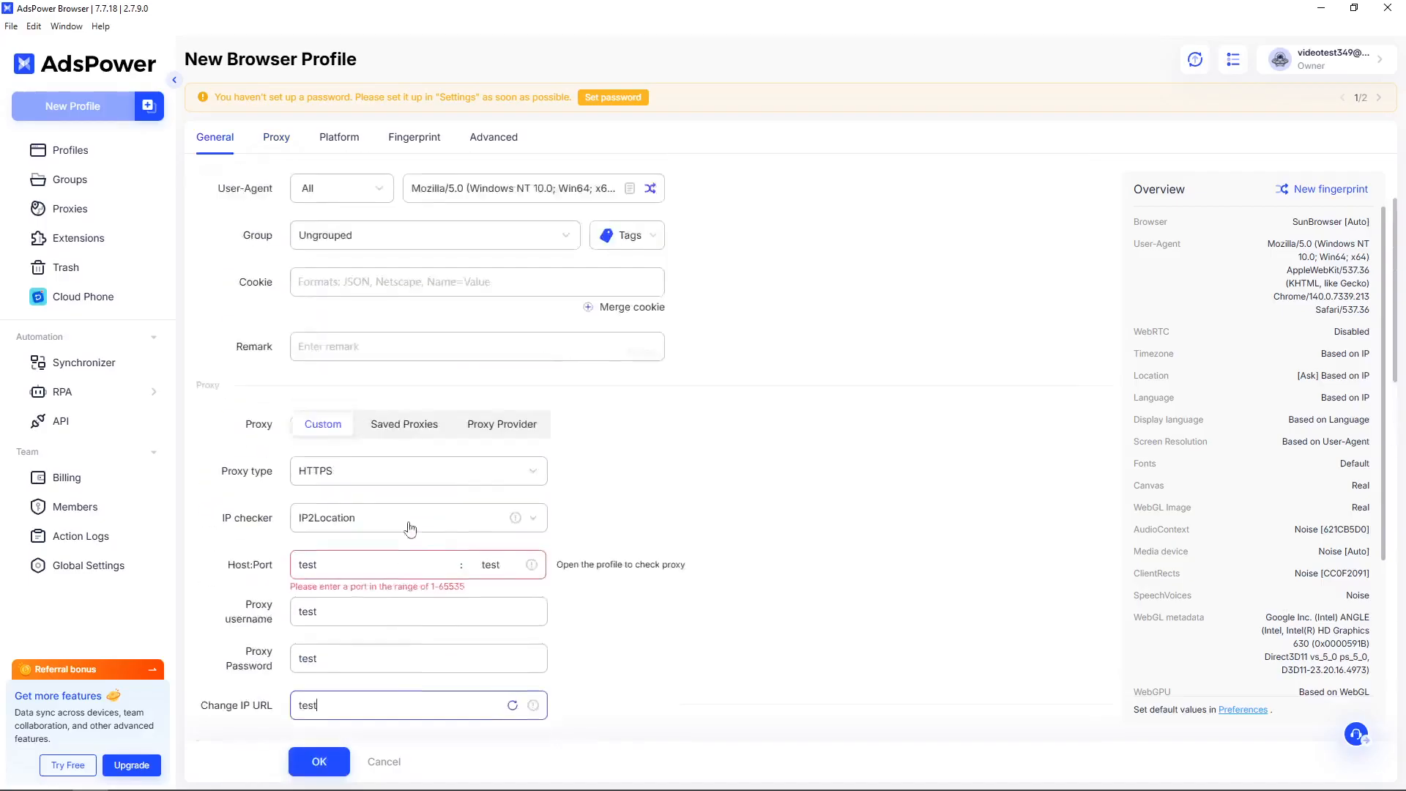
scroll(518, 304, "up", 2)
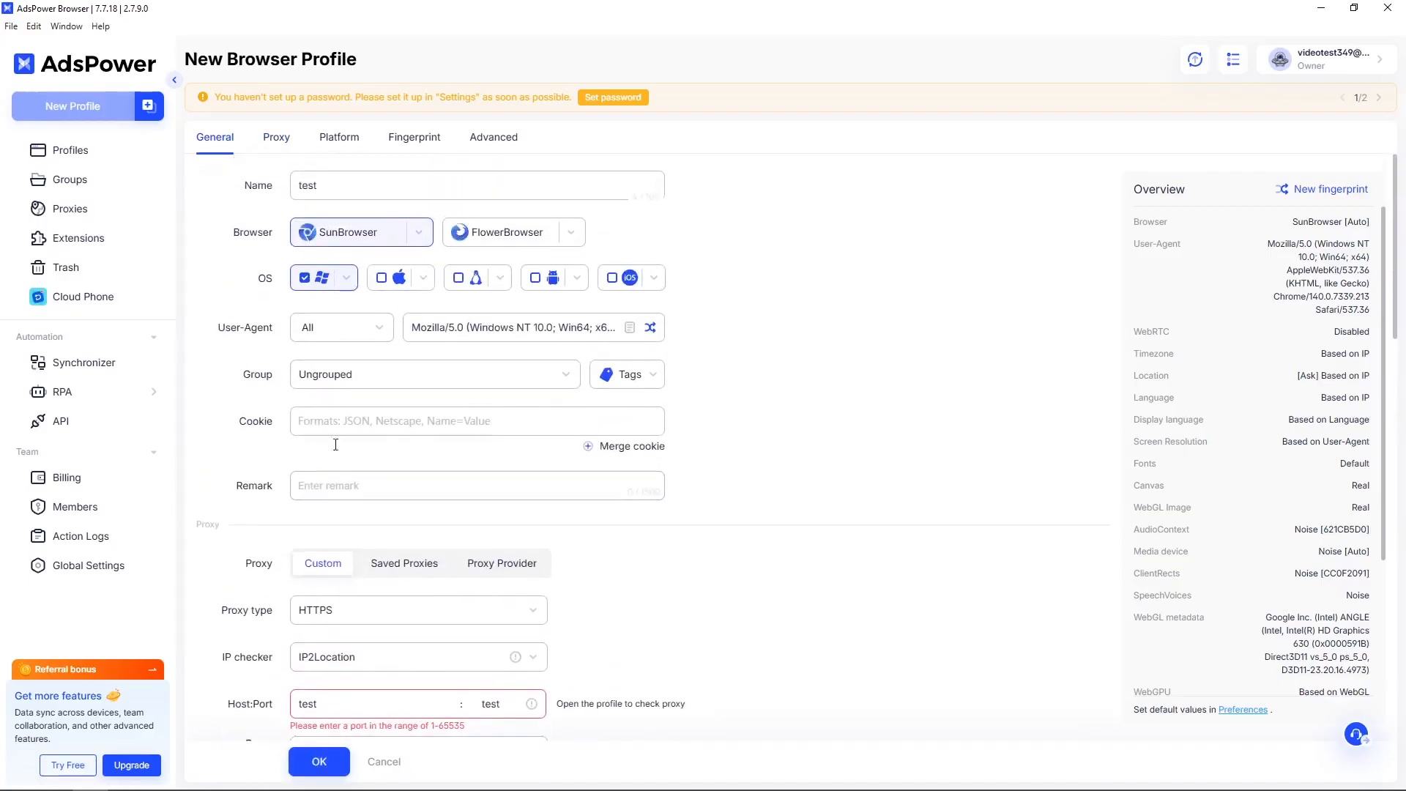
scroll(439, 513, "down", 7)
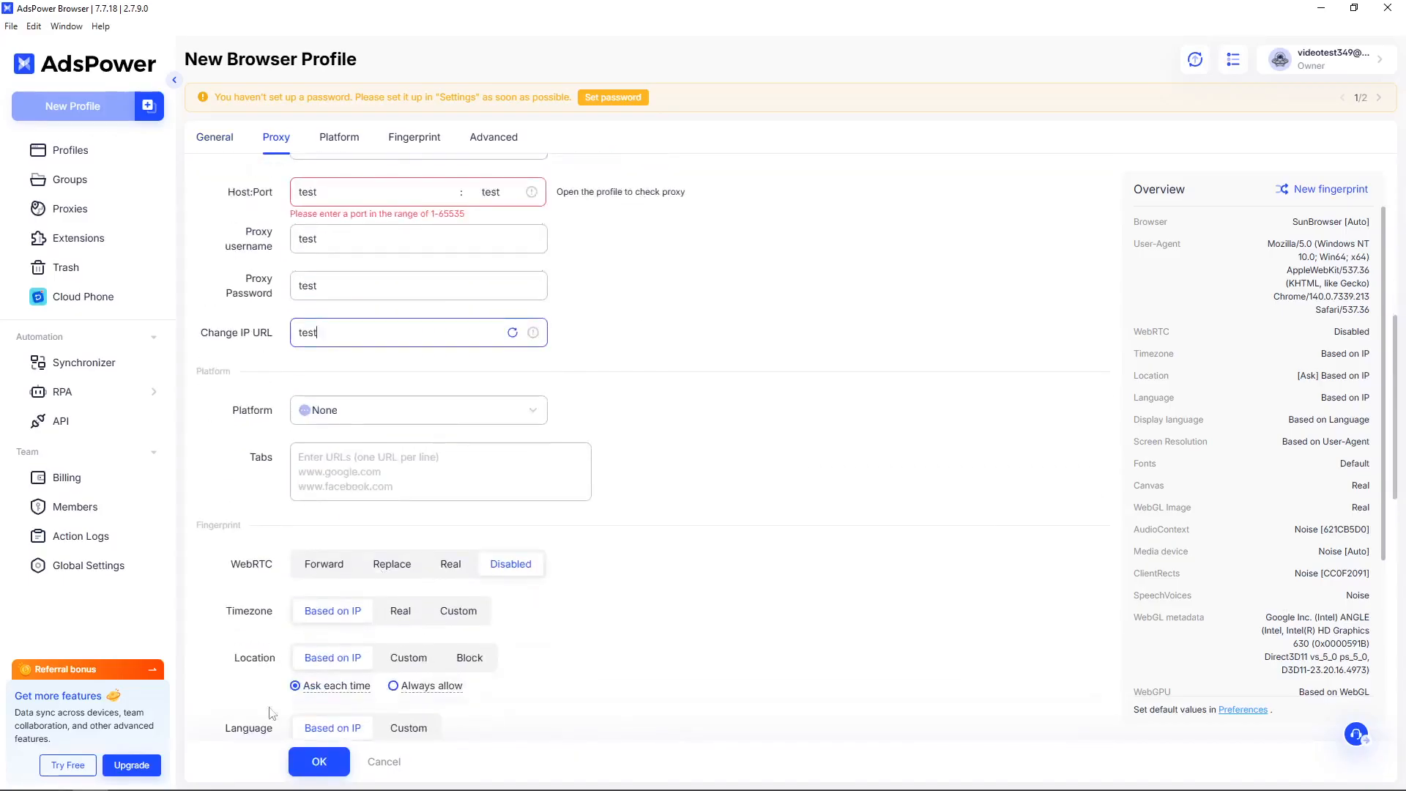
left_click(319, 762)
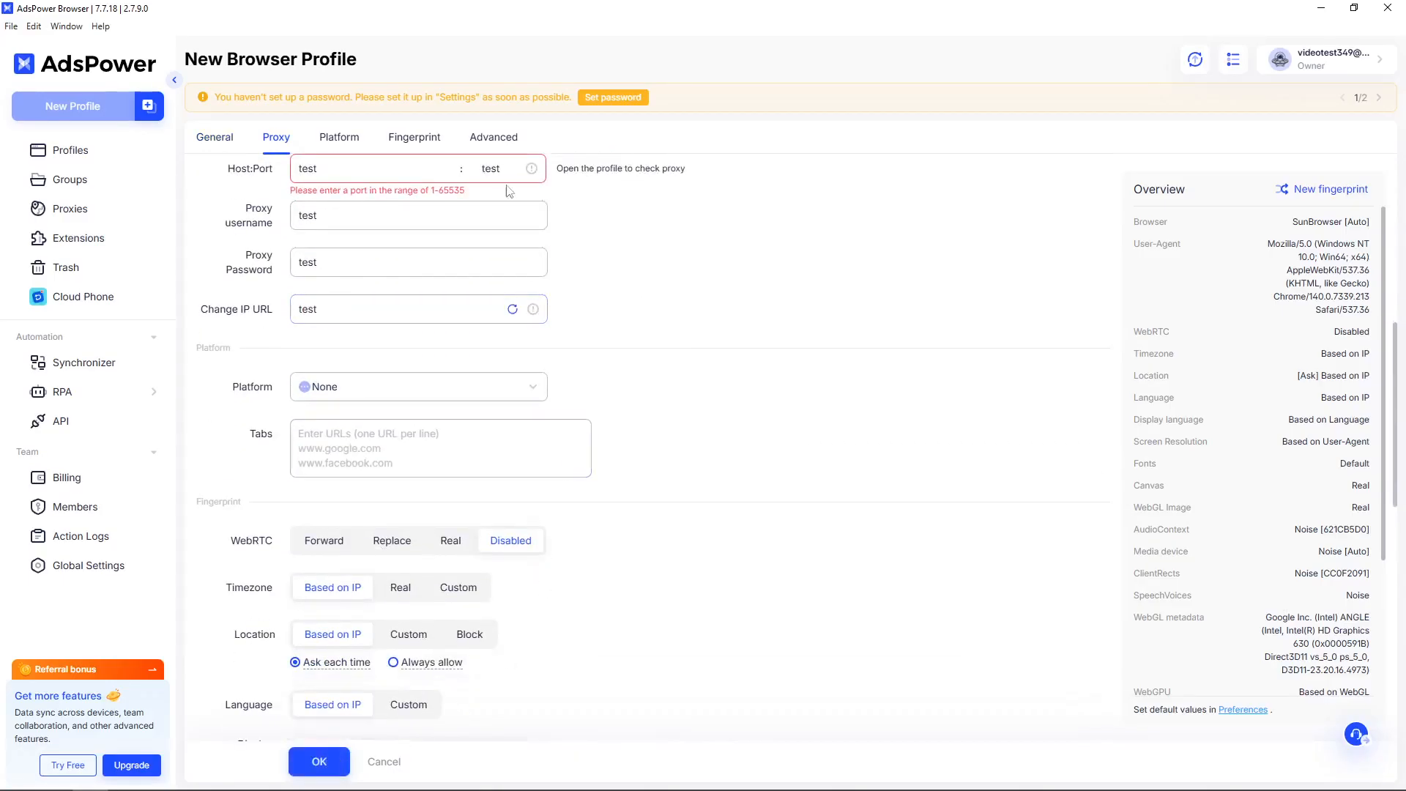
left_click_drag(509, 169, 467, 177)
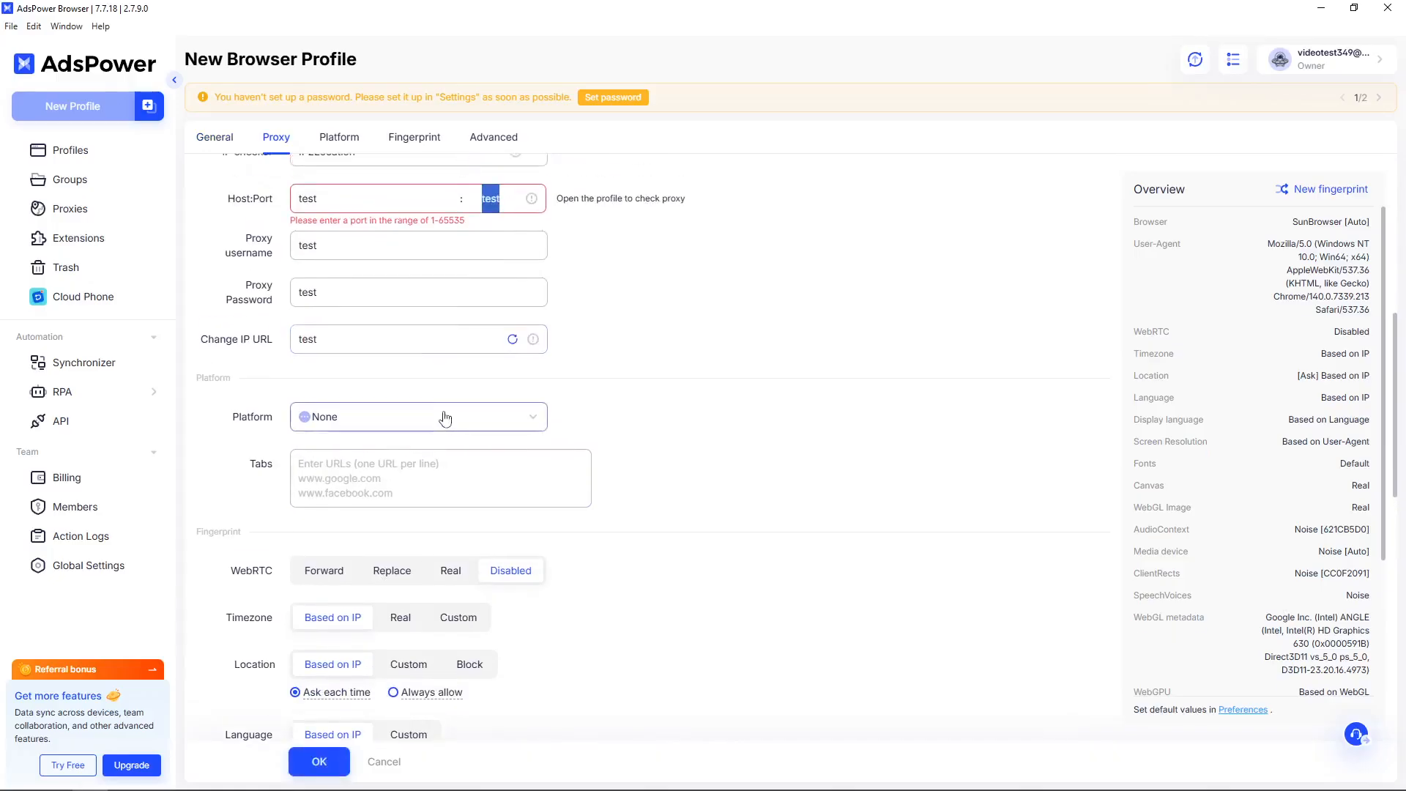
key("BackSpace")
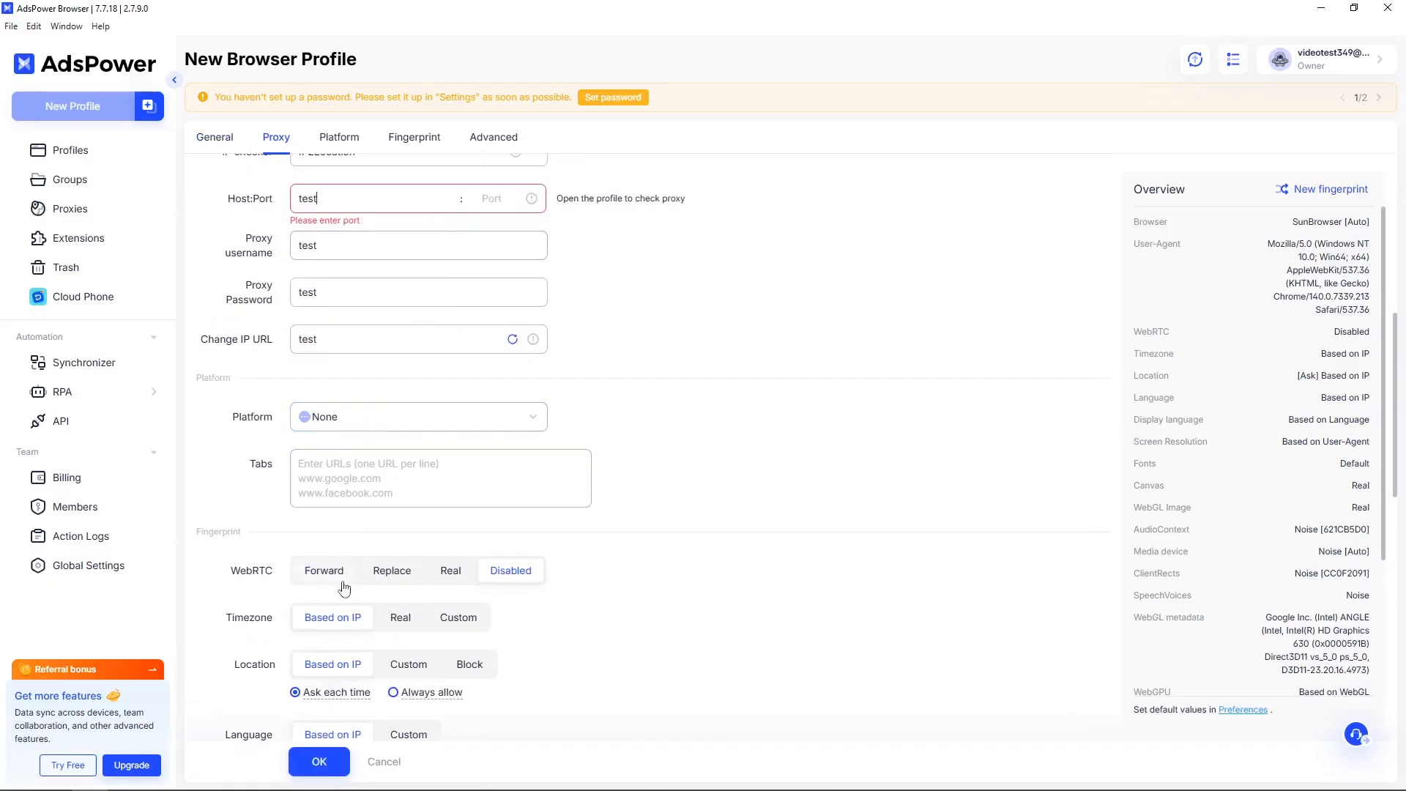
Clear the proxy host, retry saving, and re-enter 'test' as the host.
key("BackSpace")
key("BackSpace")
key("BackSpace")
key("BackSpace")
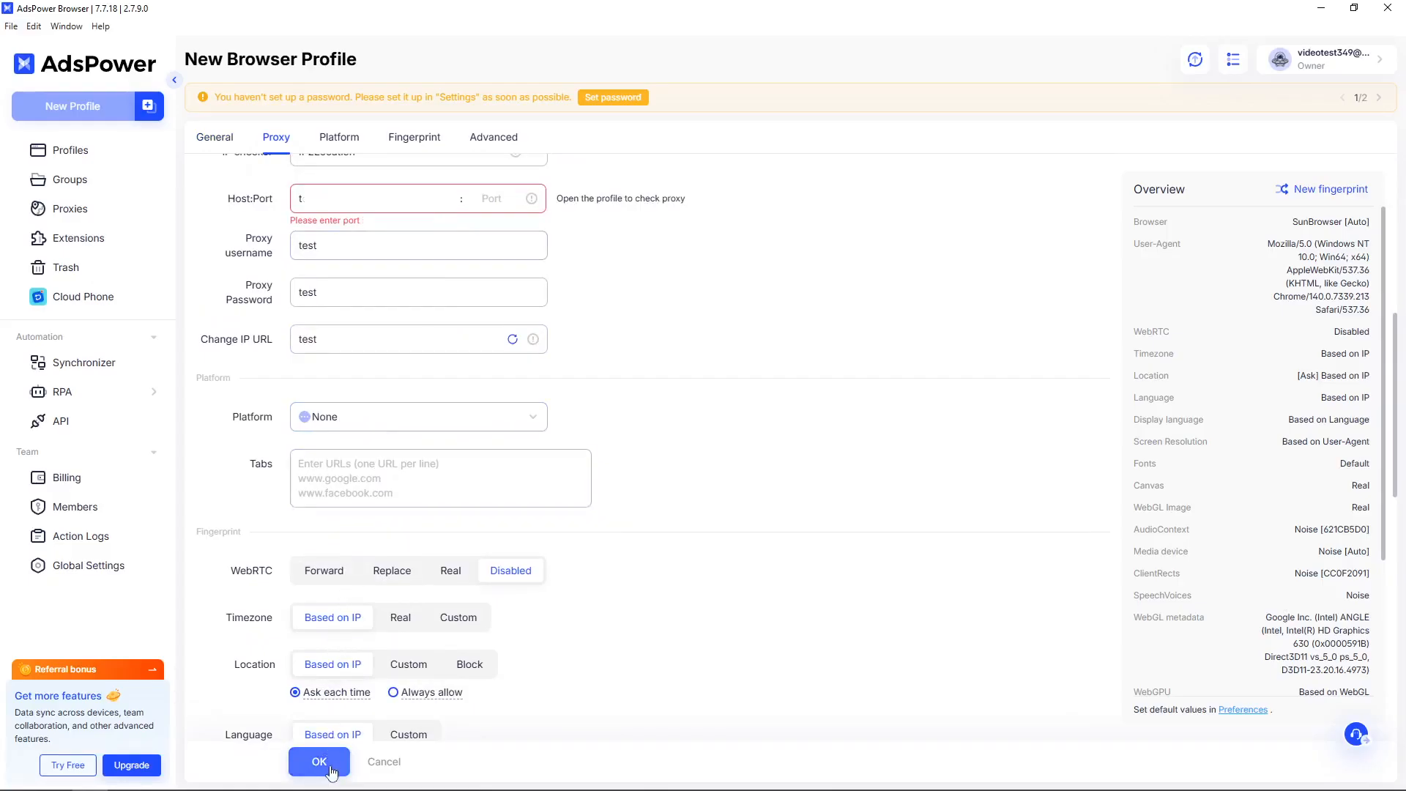
left_click(330, 768)
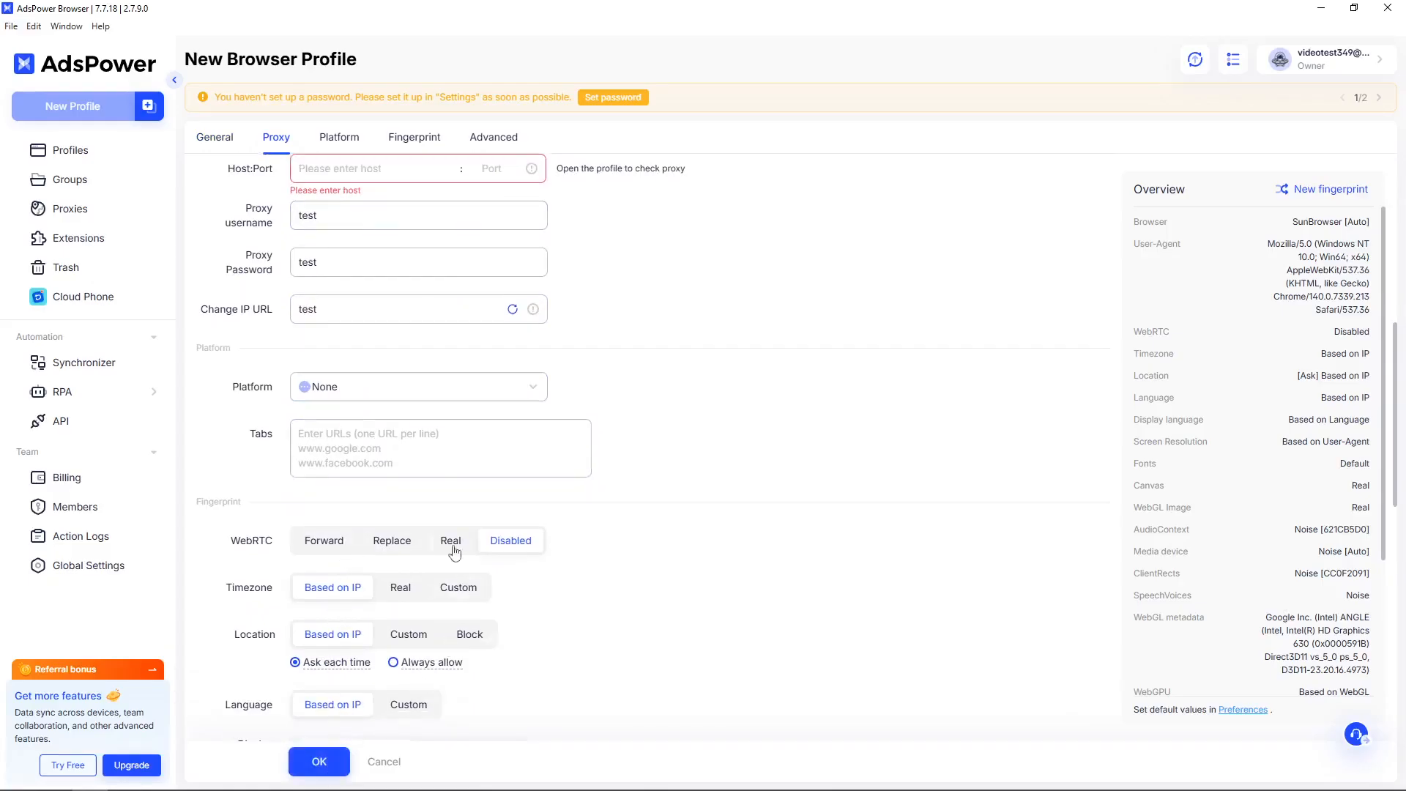
type("test")
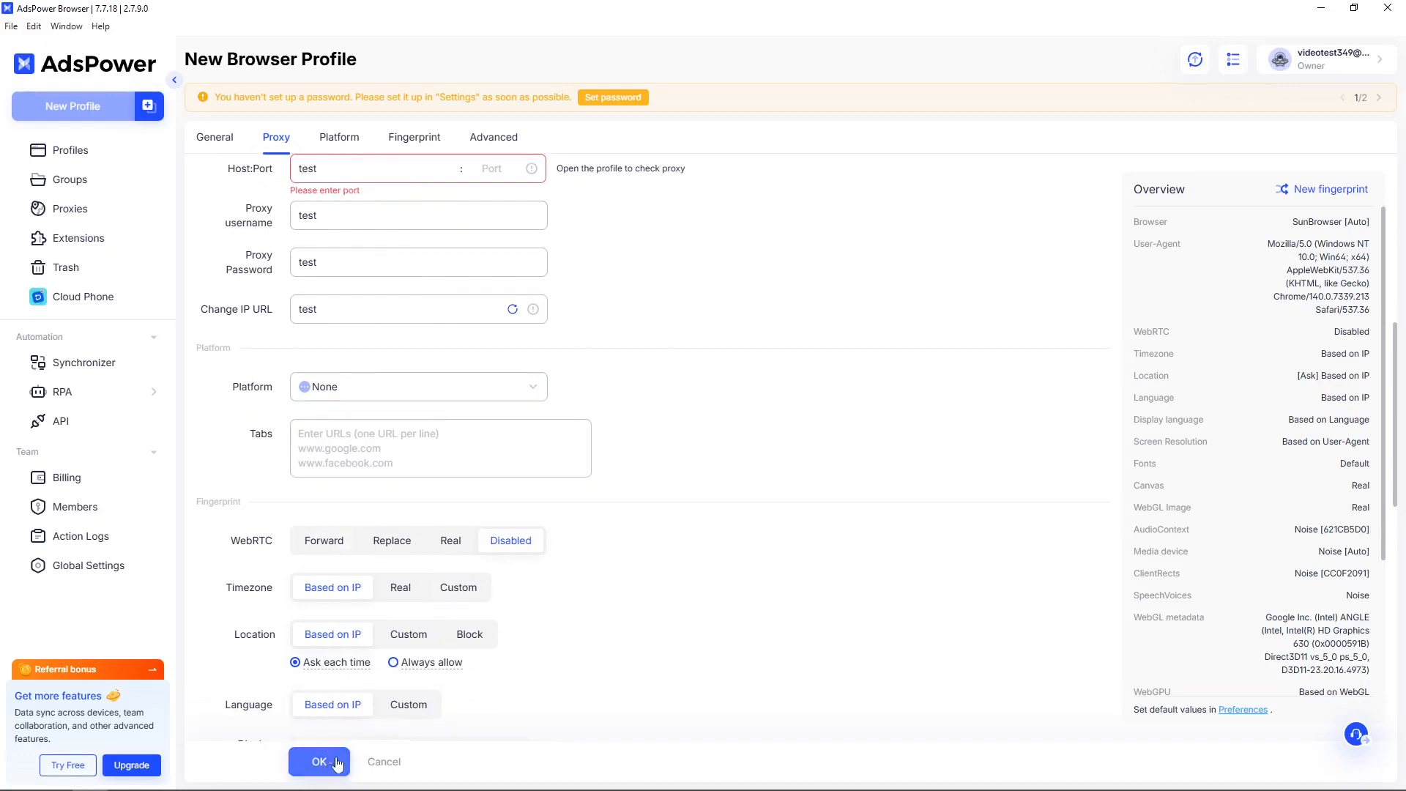
Switch the proxy type to SSH on port 22 and save the 'test' profile.
scroll(511, 543, "up", 1)
scroll(511, 543, "up", 1)
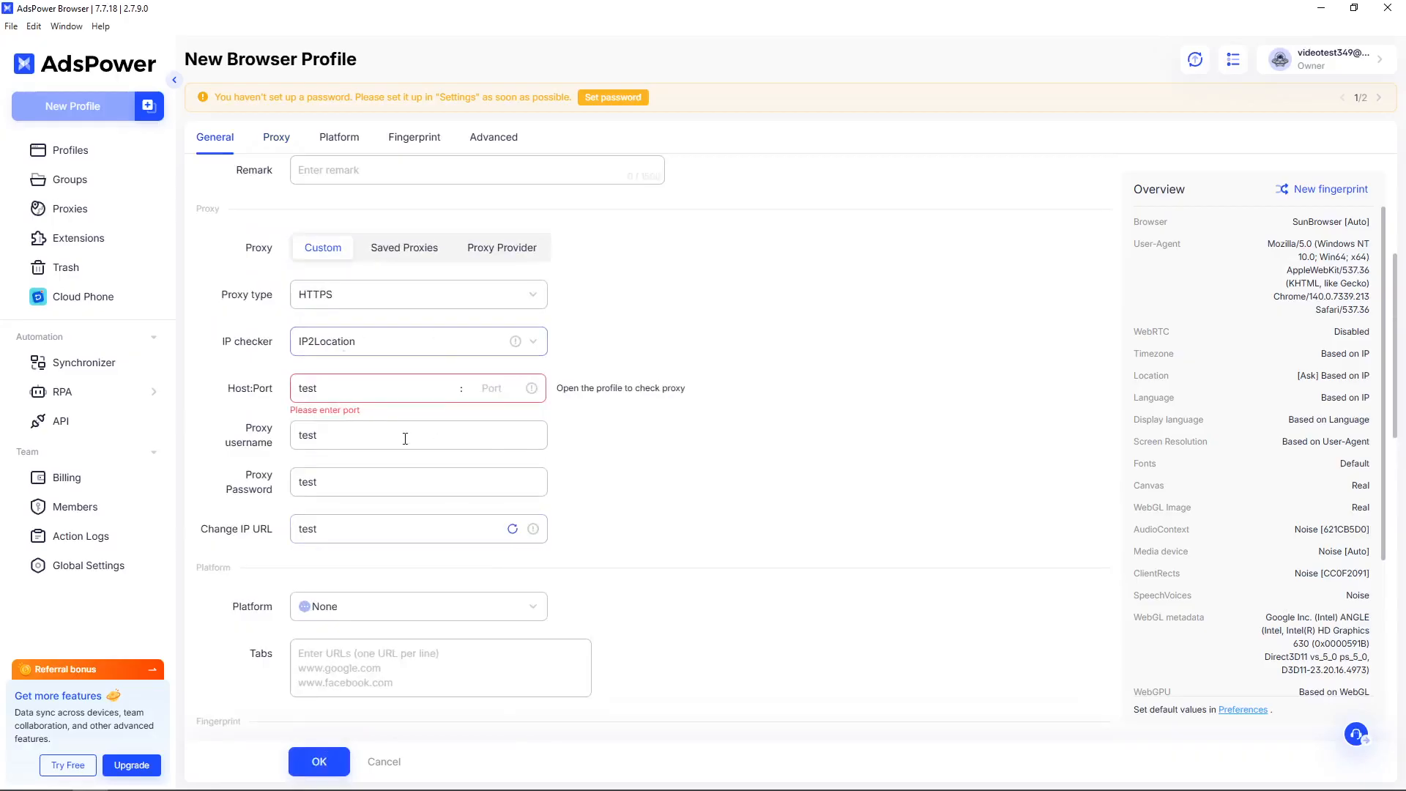
left_click(403, 304)
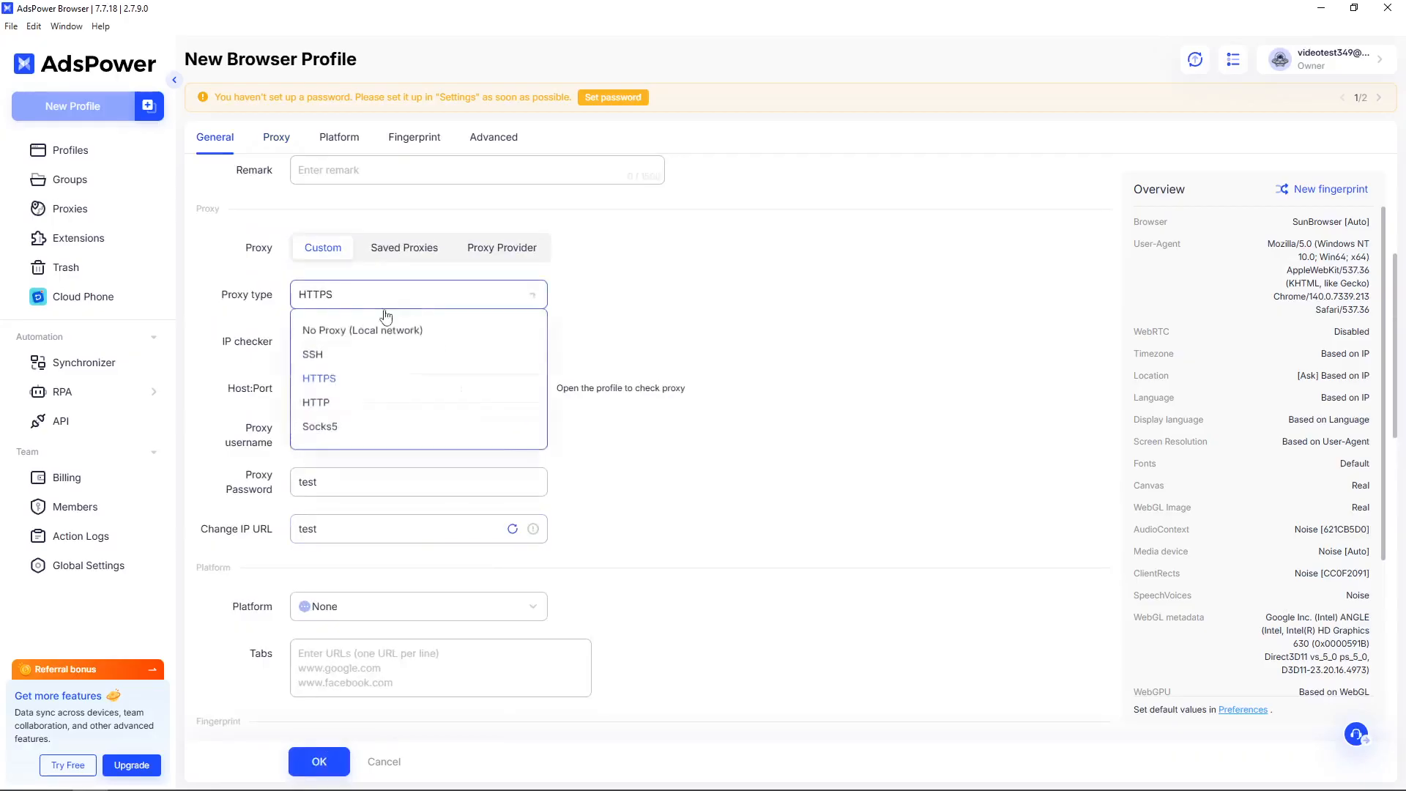
left_click(362, 355)
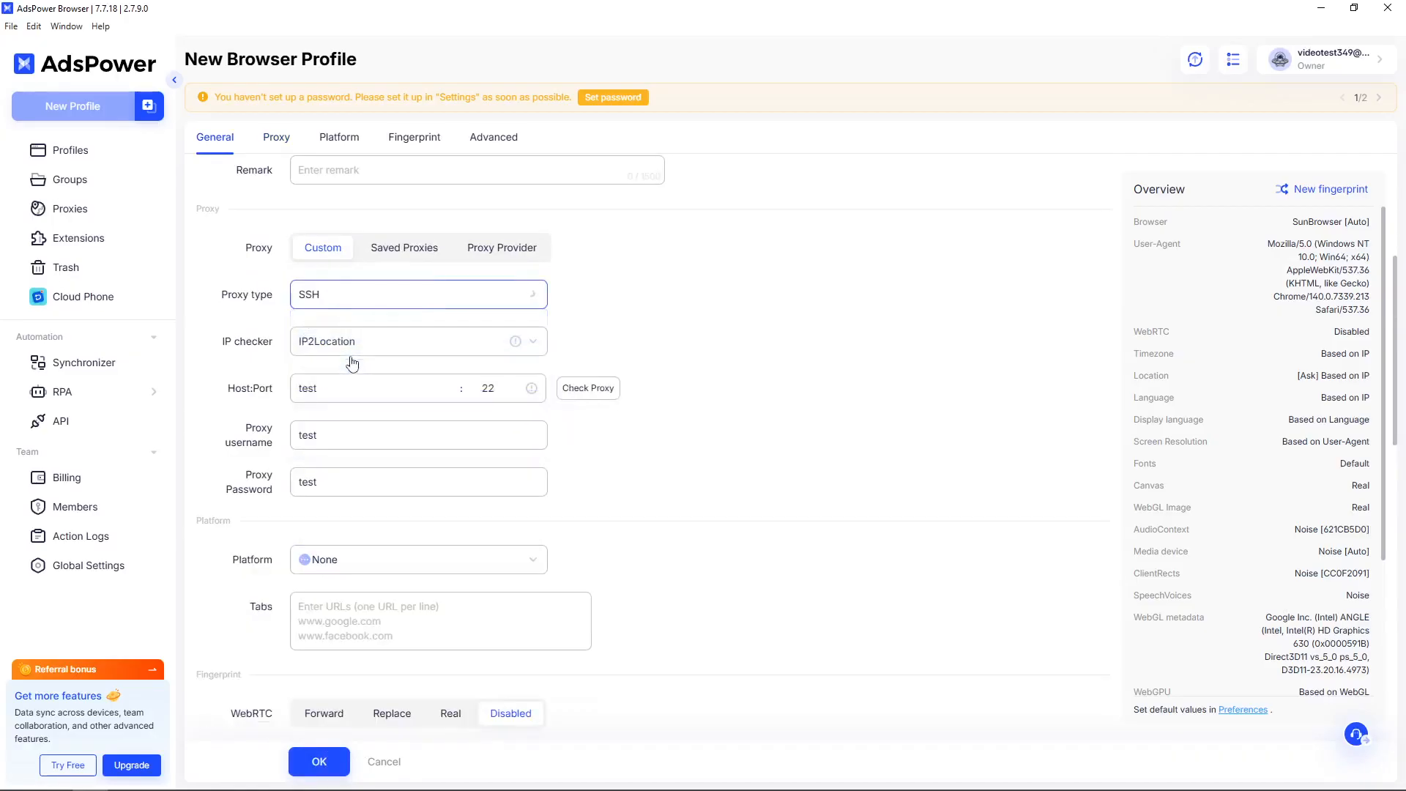
left_click(316, 761)
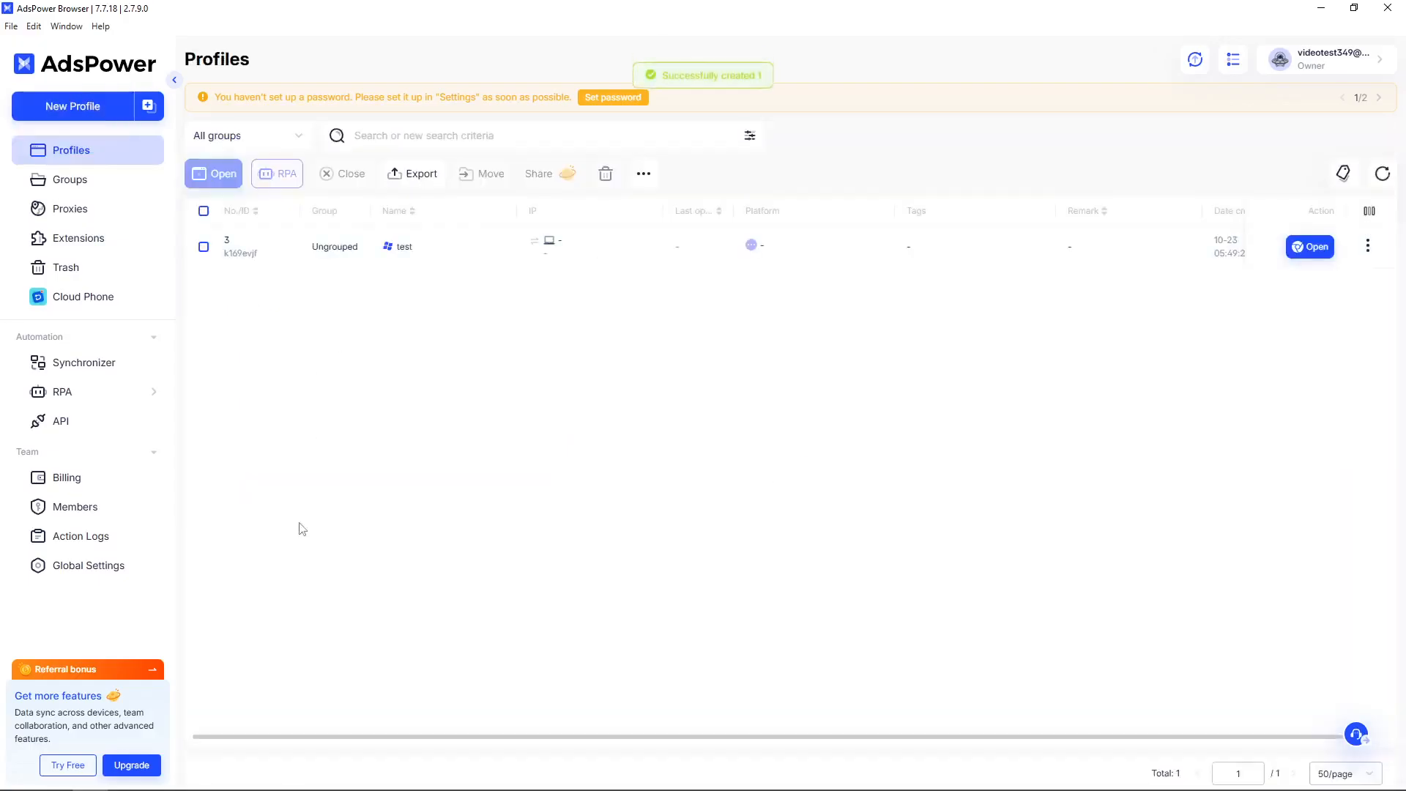